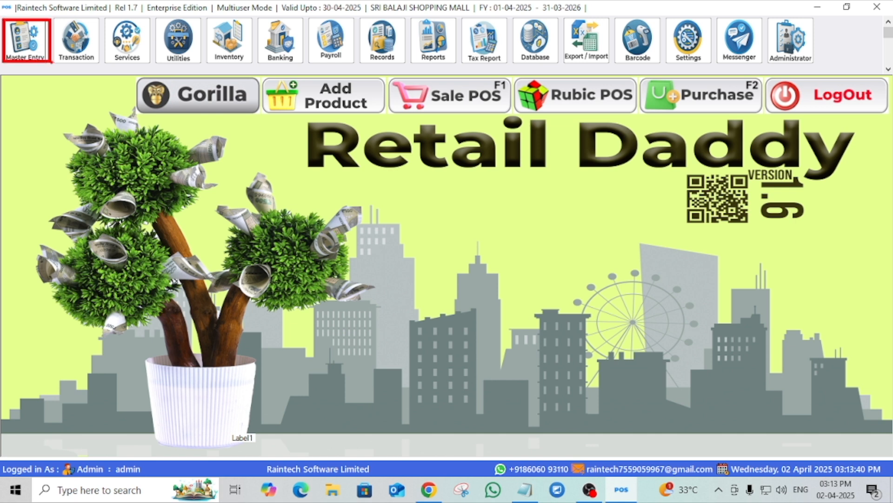
- Open the Account Head master and enter Electricity as a new account head
{"action": "left_click", "coordinate": [26, 41]}
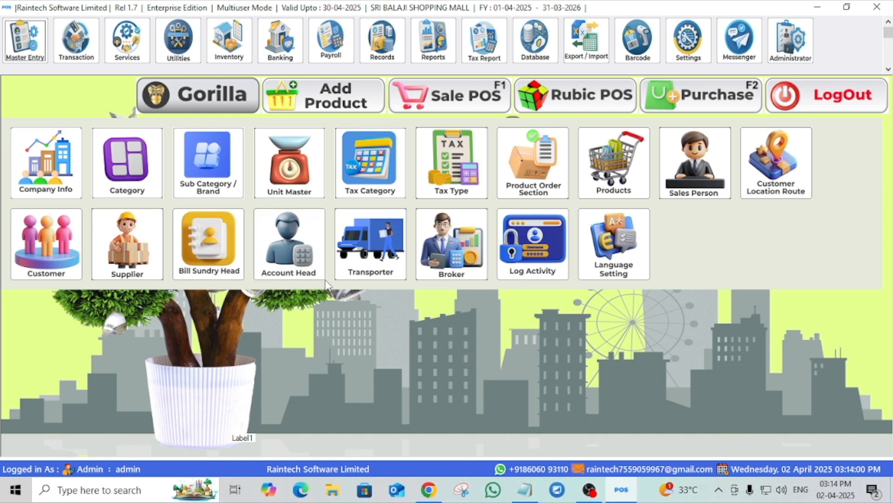
{"action": "left_click", "coordinate": [281, 233]}
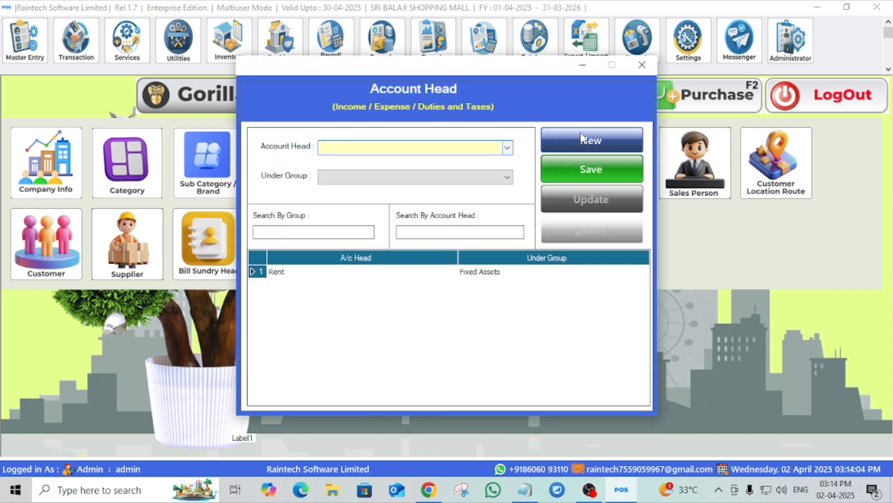
{"action": "left_click", "coordinate": [509, 148]}
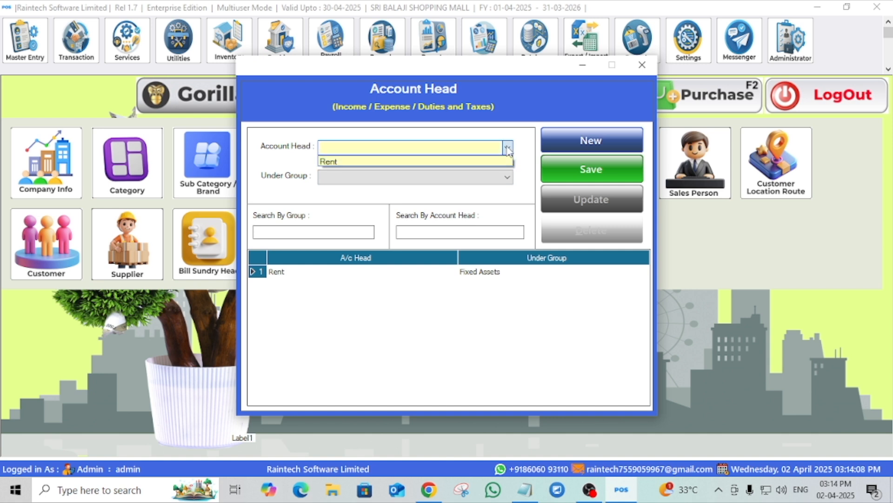
{"action": "left_click", "coordinate": [360, 147]}
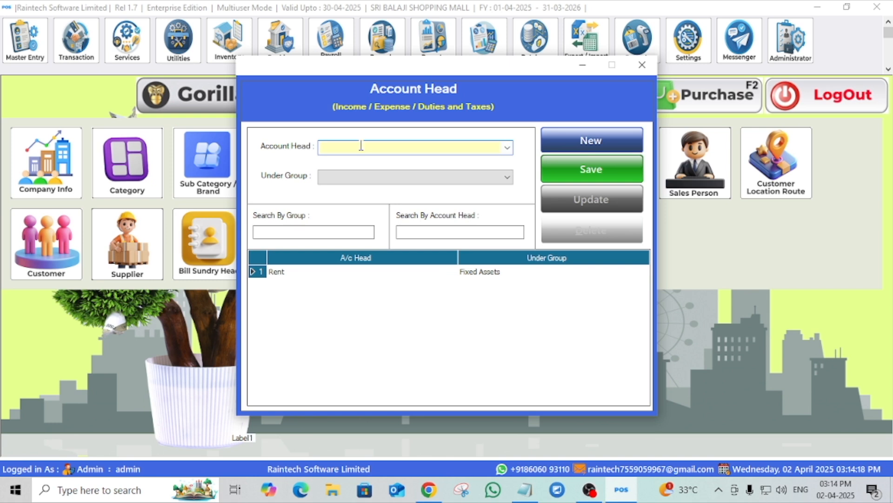
{"action": "type", "text": "Ele"}
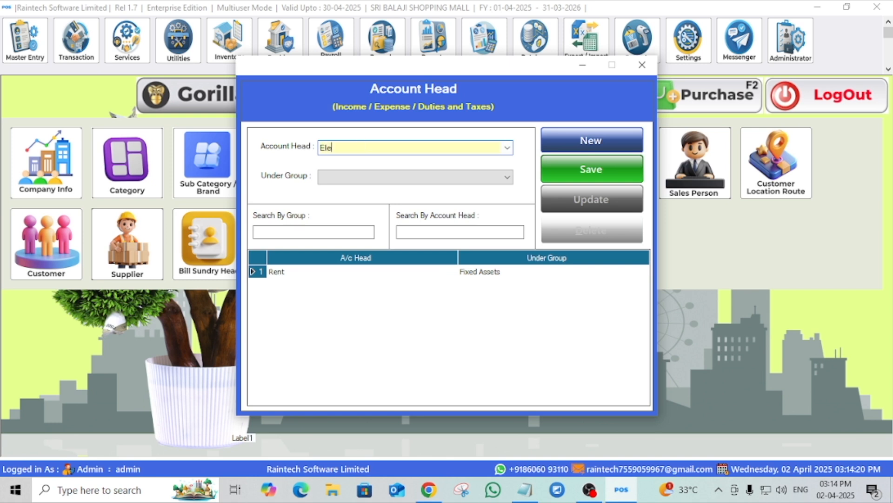
{"action": "type", "text": "ctricity"}
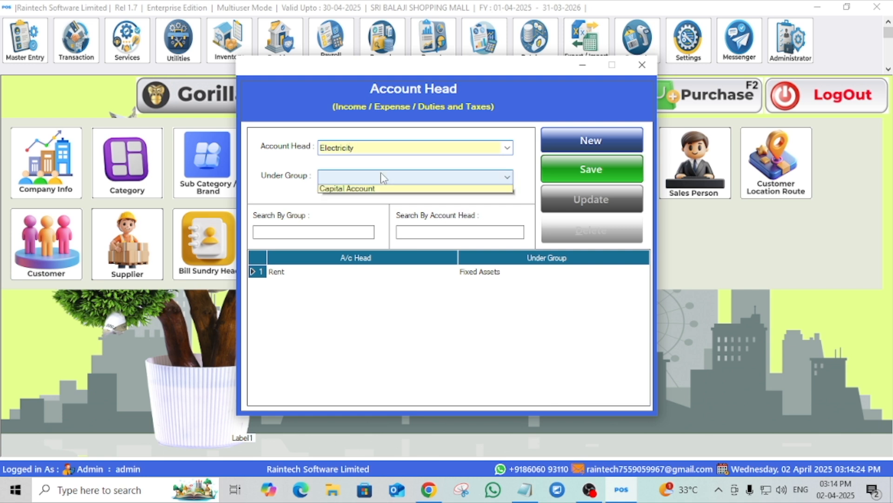
- Assign Electricity to the Fixed Assets group and save the account head
{"action": "left_click", "coordinate": [381, 176]}
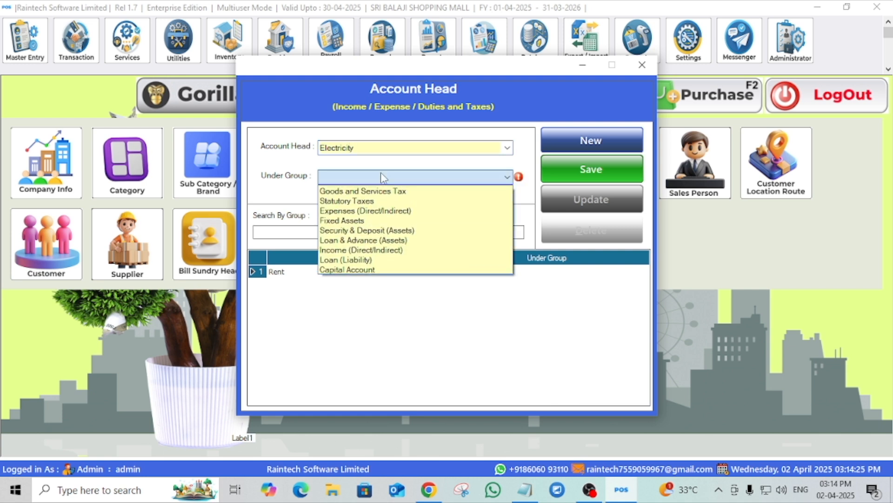
{"action": "left_click", "coordinate": [372, 212]}
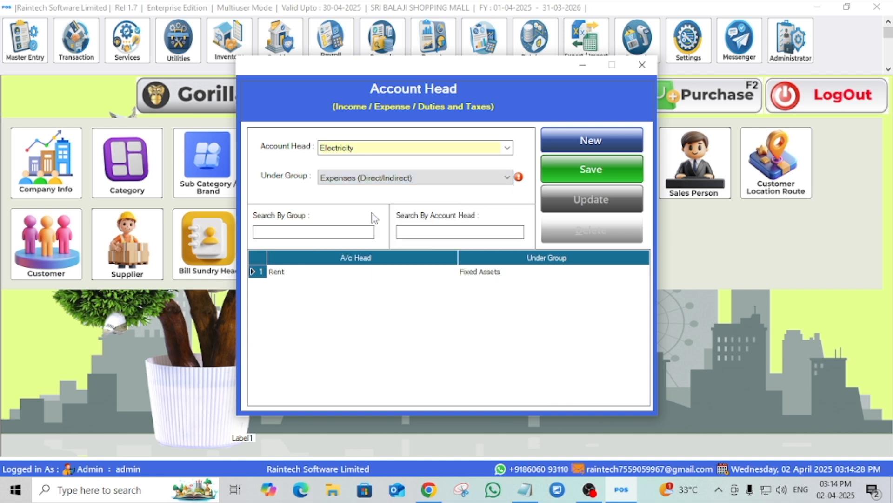
{"action": "left_click", "coordinate": [371, 180]}
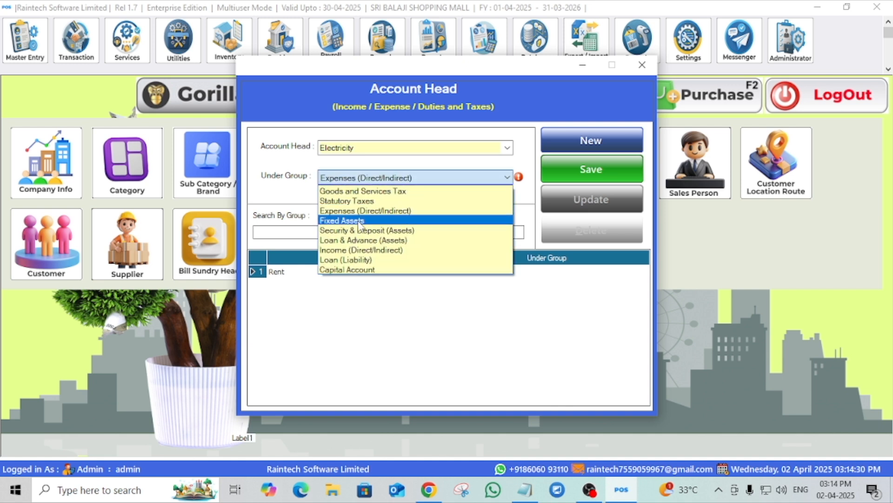
{"action": "left_click", "coordinate": [360, 221]}
{"action": "left_click", "coordinate": [585, 171]}
{"action": "left_click", "coordinate": [465, 294]}
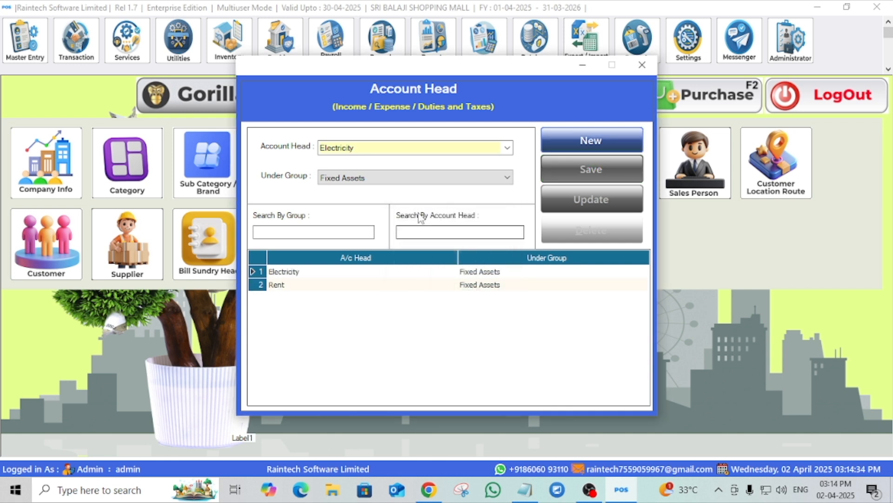
- Create a new account head Transportation under the Expenses (Direct/Indirect) group and save it
{"action": "left_click", "coordinate": [576, 147]}
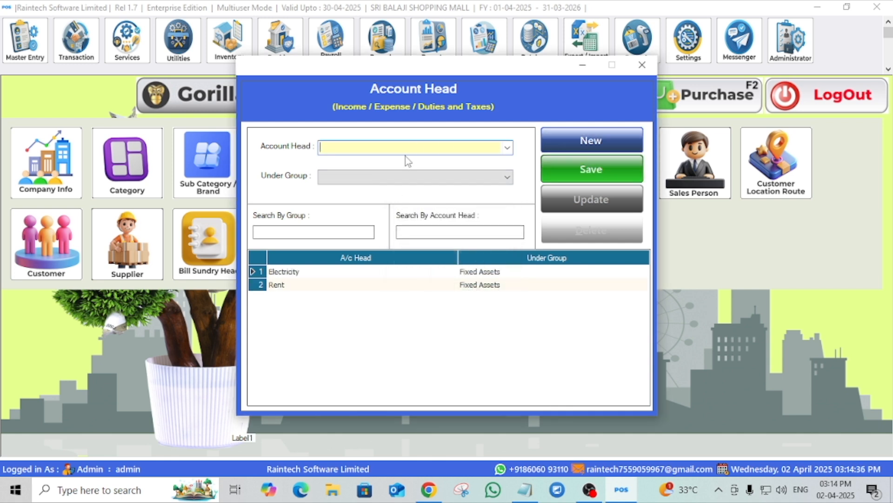
{"action": "type", "text": "Transportation"}
{"action": "left_click", "coordinate": [404, 177]}
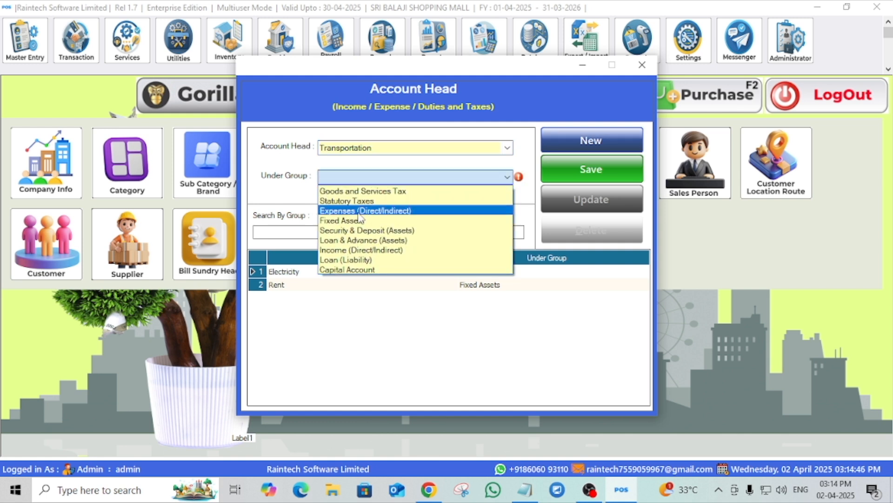
{"action": "left_click", "coordinate": [358, 213]}
{"action": "left_click", "coordinate": [624, 169]}
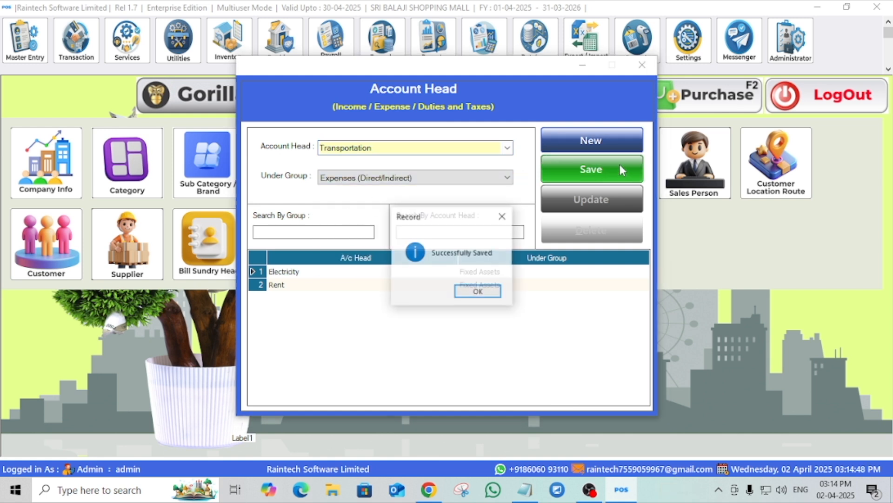
{"action": "left_click", "coordinate": [476, 291]}
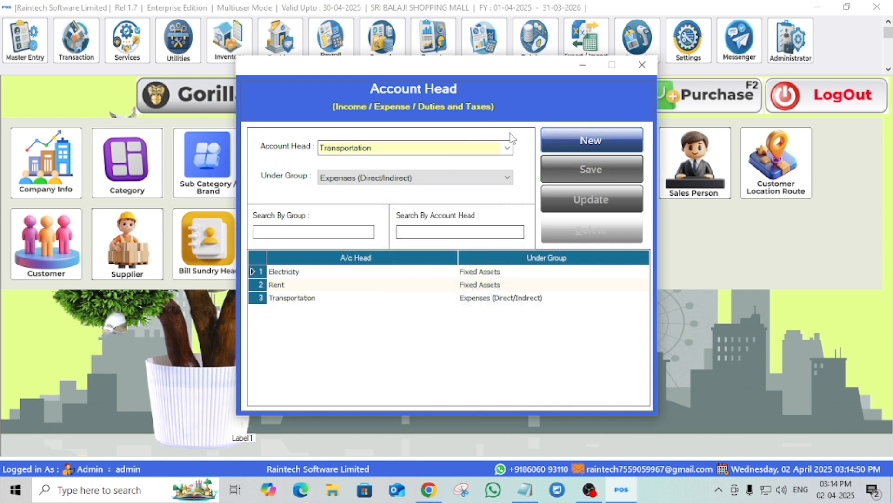
- Create a new account head Loan under the Loan (Liability) group, save it, and close the Account Head window
{"action": "left_click", "coordinate": [506, 151]}
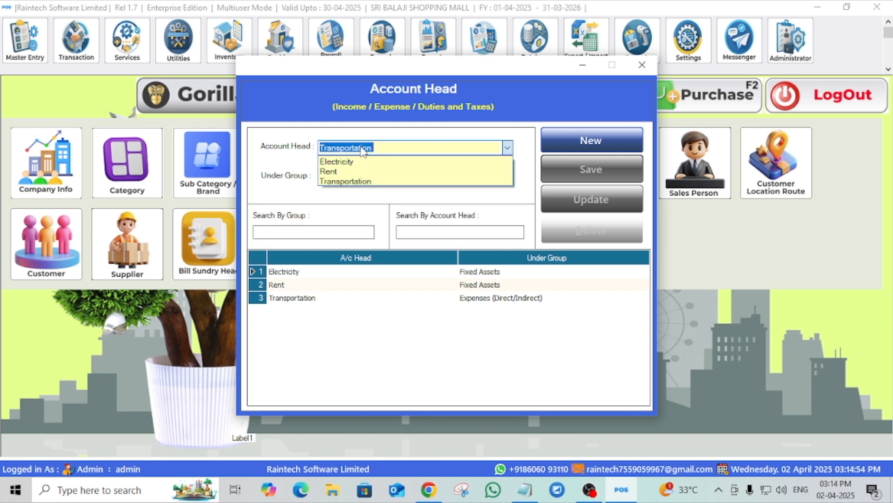
{"action": "left_click", "coordinate": [562, 146]}
{"action": "left_click", "coordinate": [563, 146]}
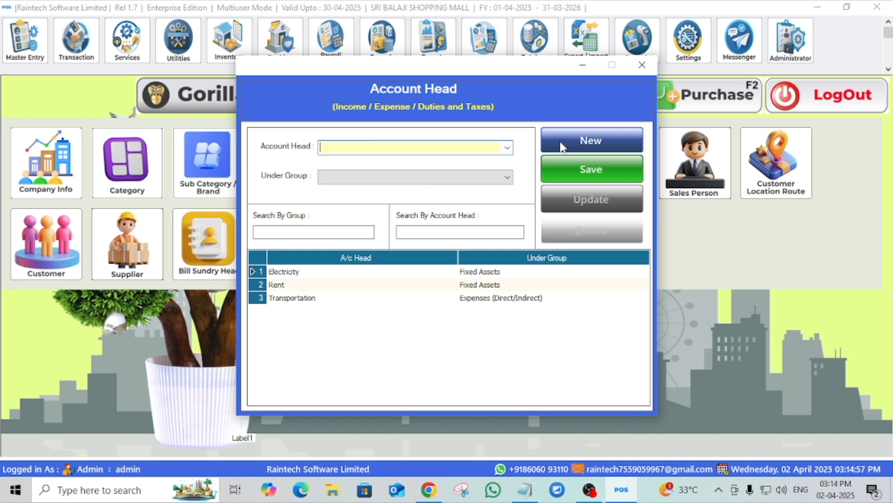
{"action": "left_click", "coordinate": [423, 178]}
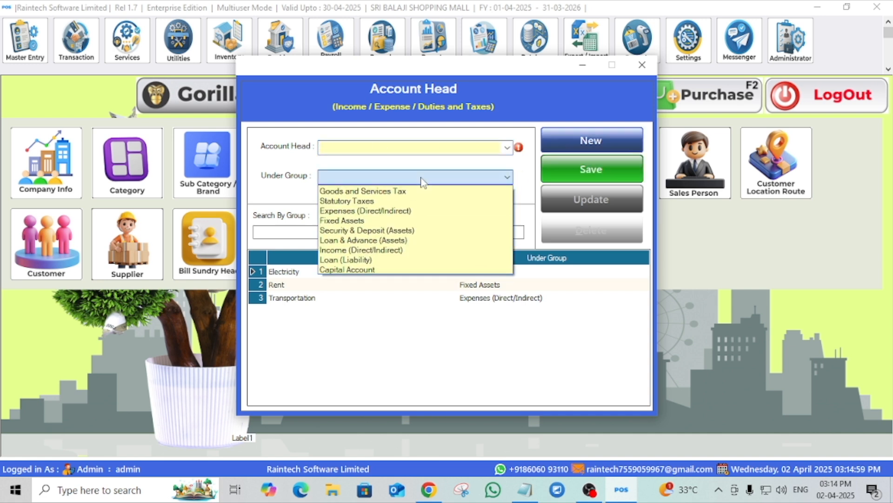
{"action": "left_click", "coordinate": [394, 148]}
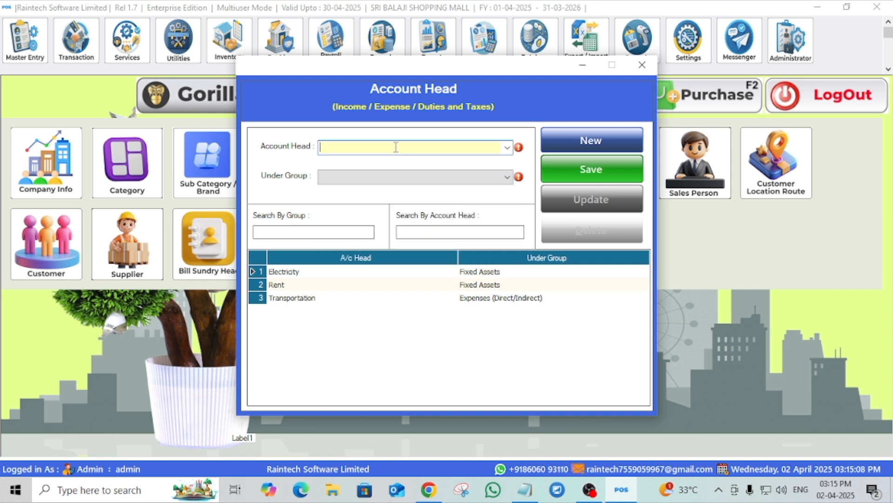
{"action": "type", "text": "Loan"}
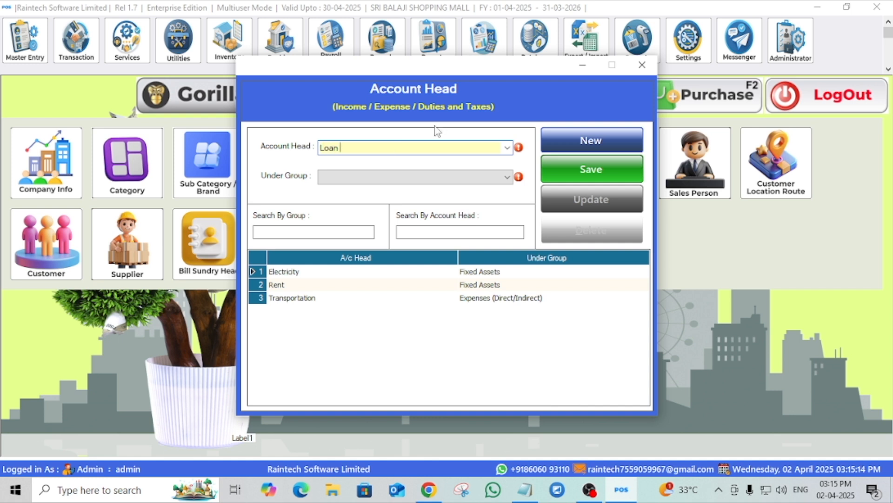
{"action": "left_click", "coordinate": [437, 179]}
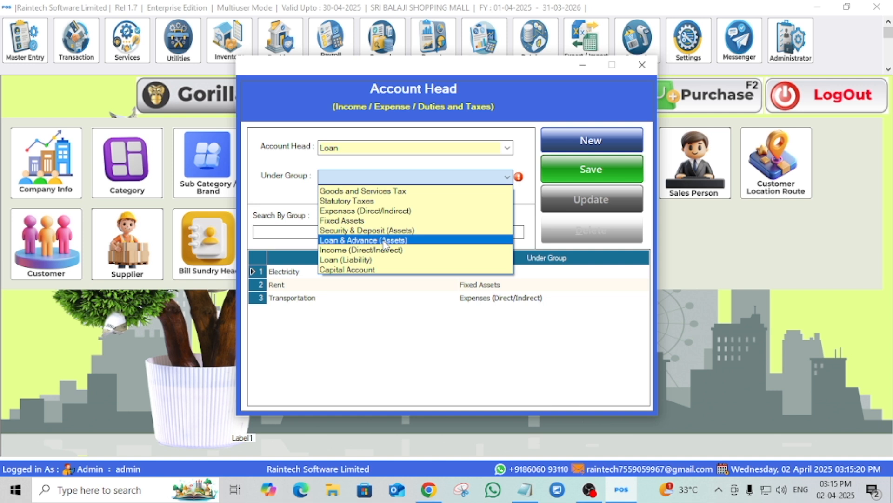
{"action": "left_click", "coordinate": [380, 259]}
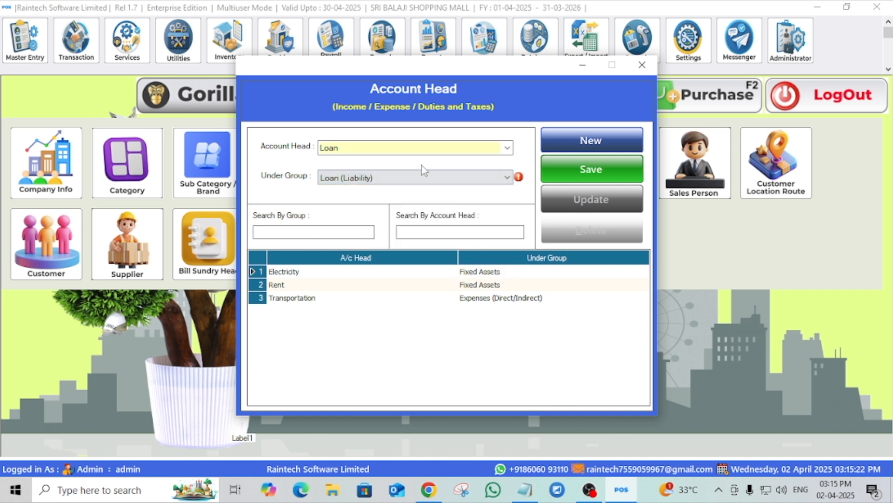
{"action": "left_click", "coordinate": [590, 170]}
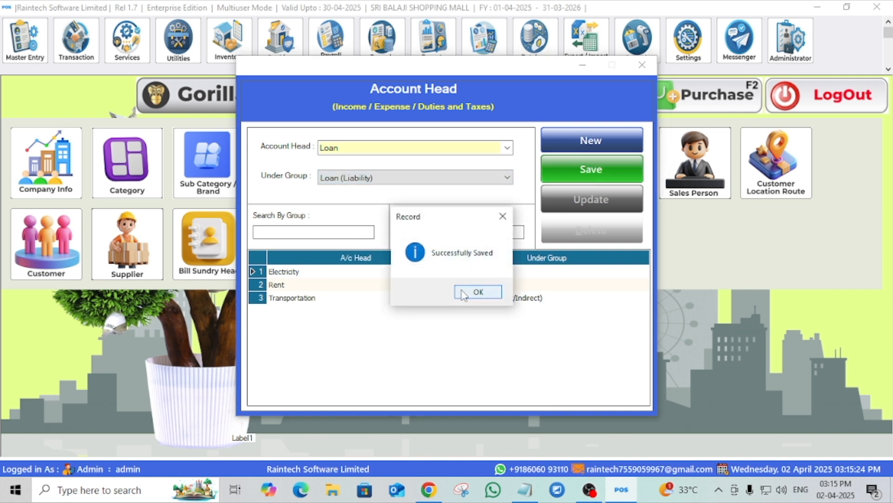
{"action": "left_click", "coordinate": [477, 291]}
{"action": "left_click", "coordinate": [642, 65]}
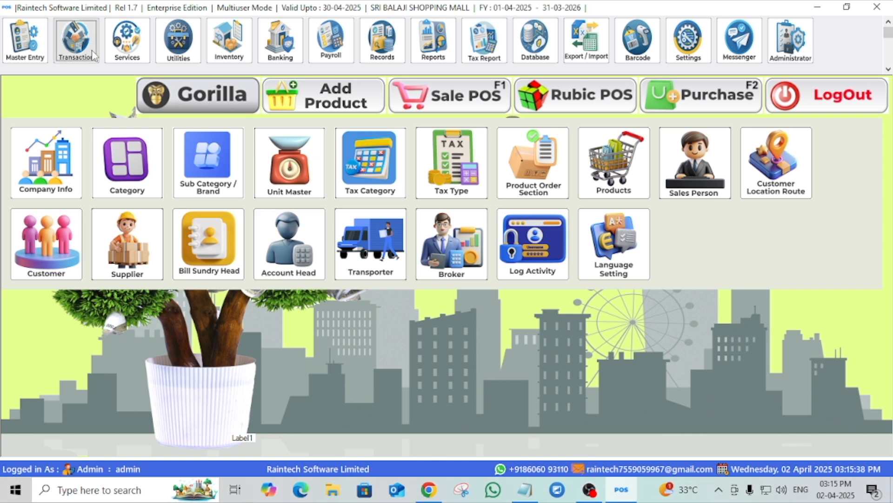
- Open a new Expense Voucher from the transactions and enter the payee's name
{"action": "left_click", "coordinate": [92, 52]}
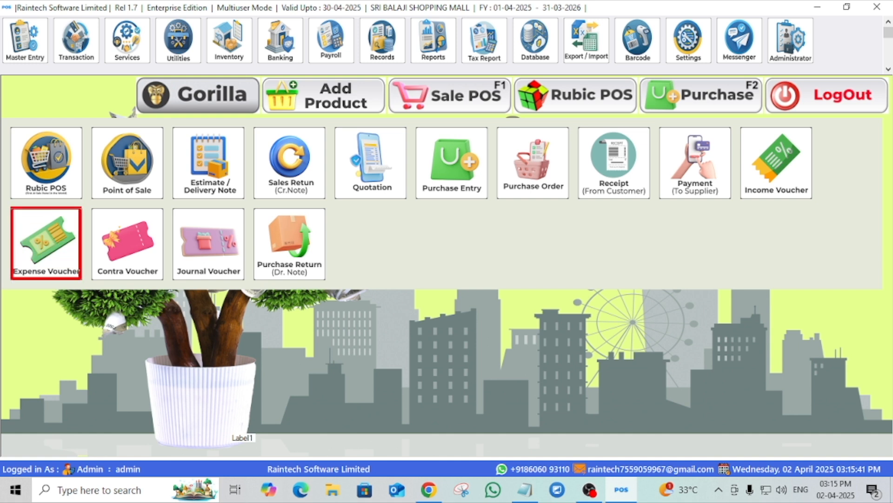
{"action": "left_click", "coordinate": [67, 245]}
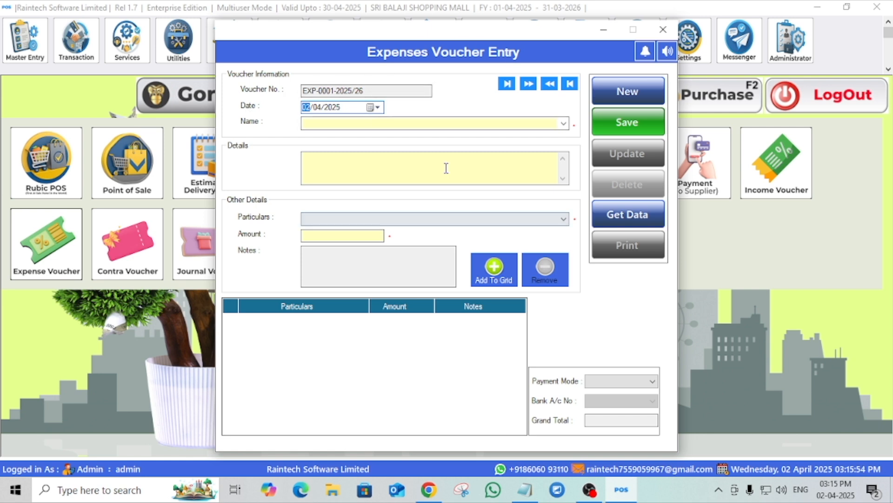
{"action": "left_click", "coordinate": [566, 123]}
{"action": "left_click", "coordinate": [358, 124]}
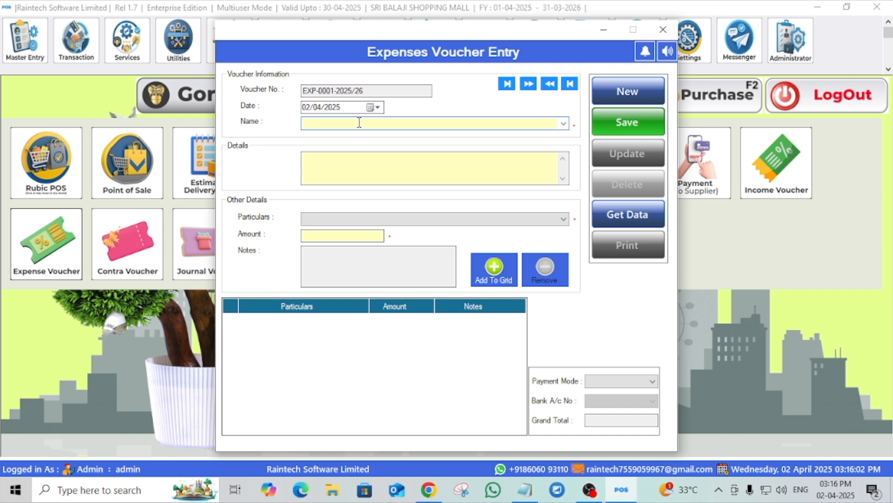
{"action": "type", "text": "Ramu"}
- Enter March Month Rent as the voucher details
{"action": "left_click", "coordinate": [363, 169]}
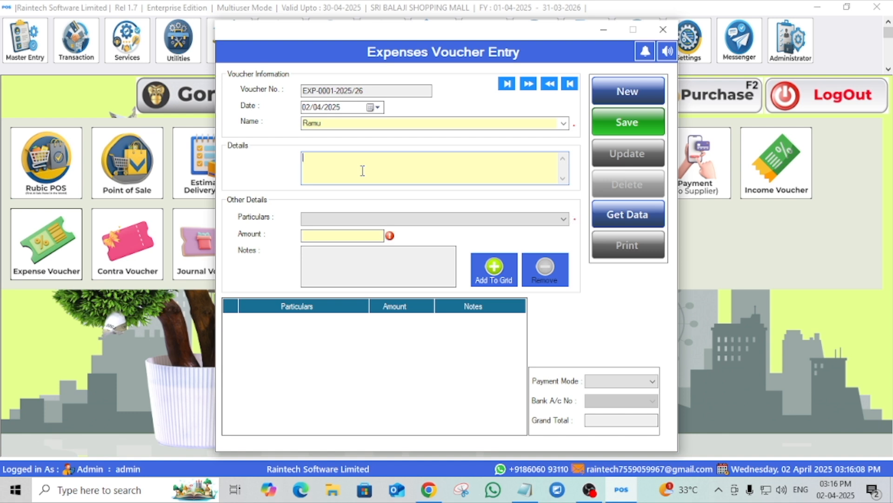
{"action": "type", "text": "March Month Rent"}
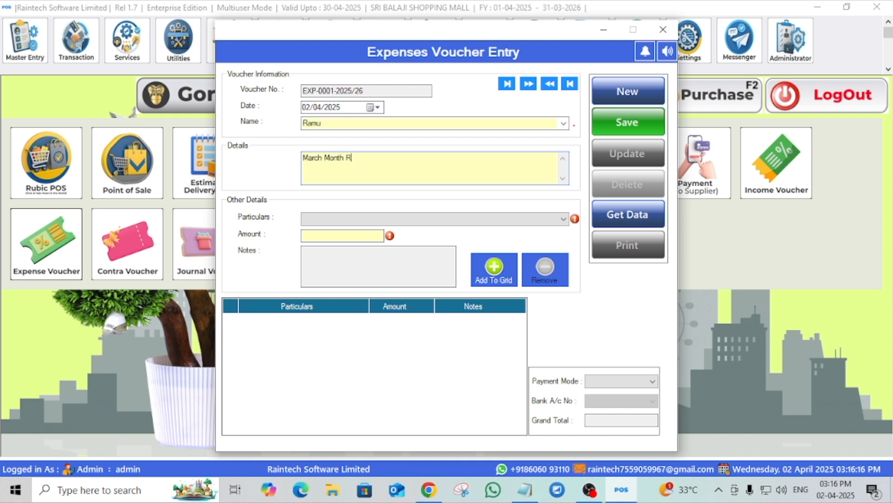
- Add a Rent particulars line with an amount of 50000 to the voucher grid
{"action": "left_click", "coordinate": [319, 221]}
{"action": "left_click", "coordinate": [318, 240]}
{"action": "left_click", "coordinate": [340, 237]}
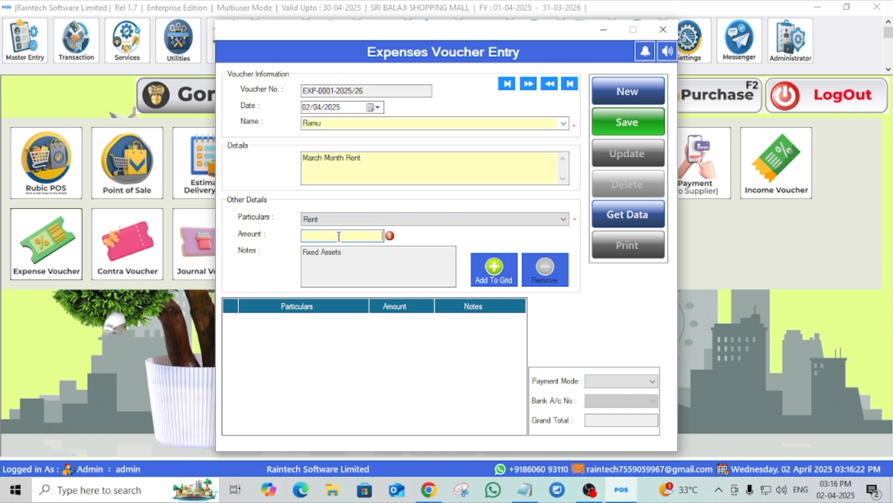
{"action": "type", "text": "50000"}
{"action": "left_click", "coordinate": [494, 275]}
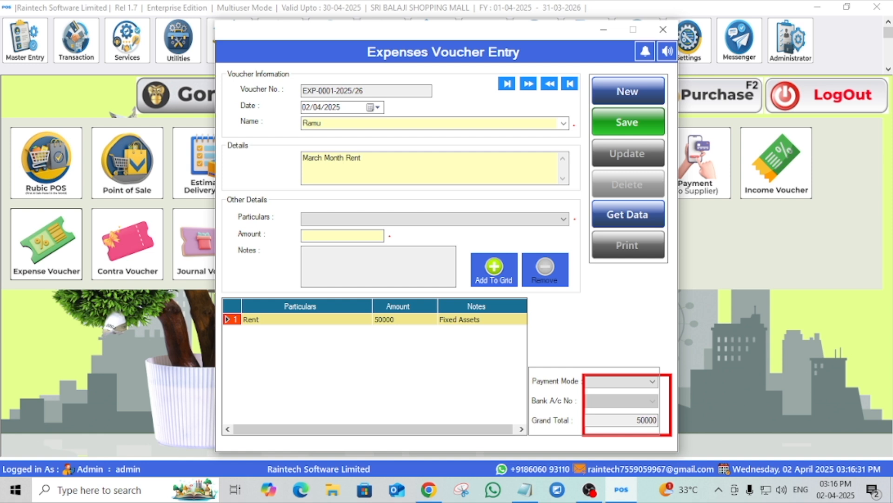
- Set the payment mode to Cash, save the voucher, and open its print preview
{"action": "left_click", "coordinate": [653, 384]}
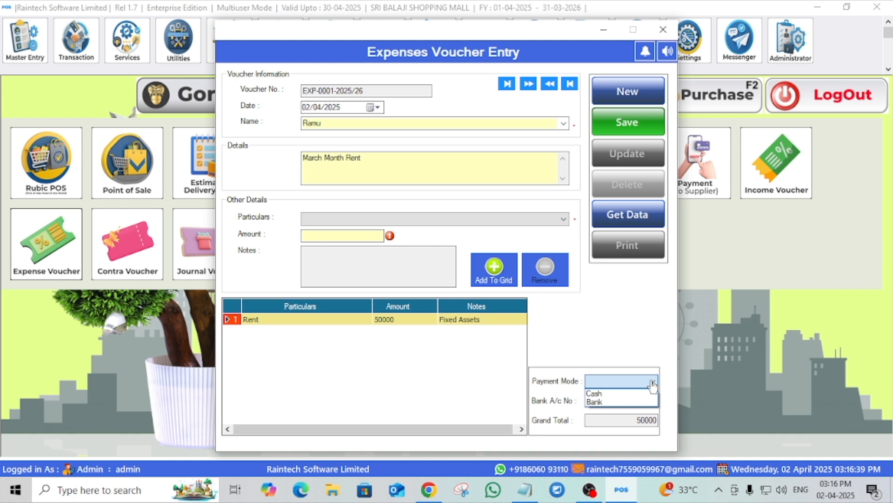
{"action": "left_click", "coordinate": [613, 394]}
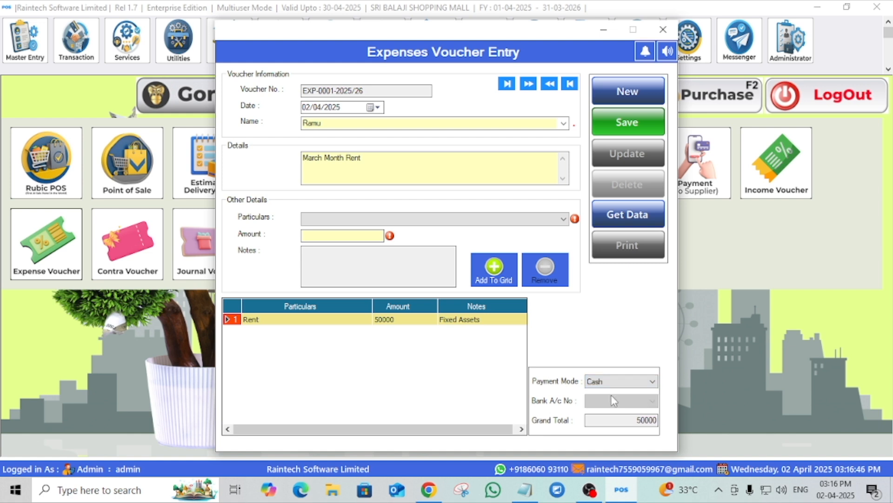
{"action": "left_click", "coordinate": [622, 123]}
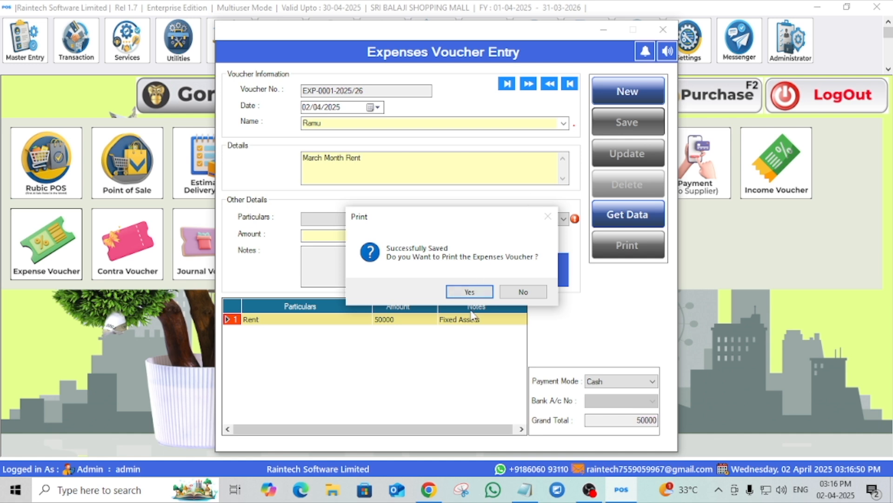
{"action": "left_click", "coordinate": [470, 291]}
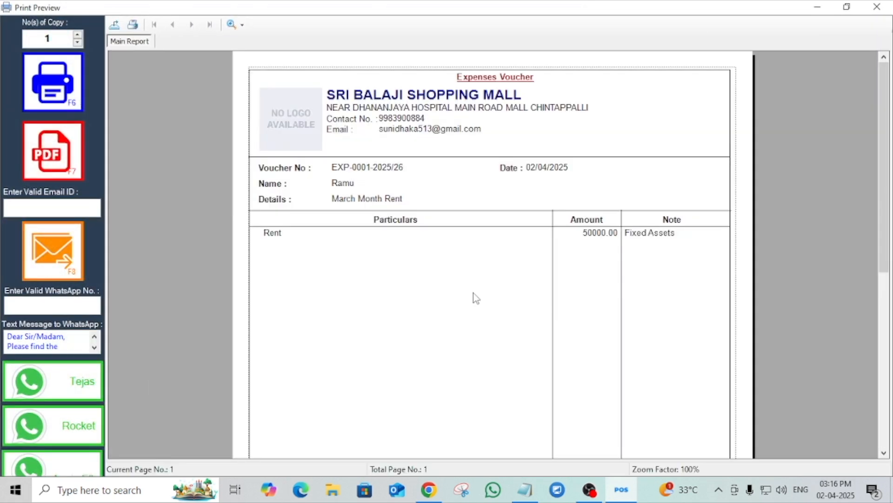
{"action": "scroll", "coordinate": [475, 298], "scroll_direction": "down", "scroll_amount": 5}
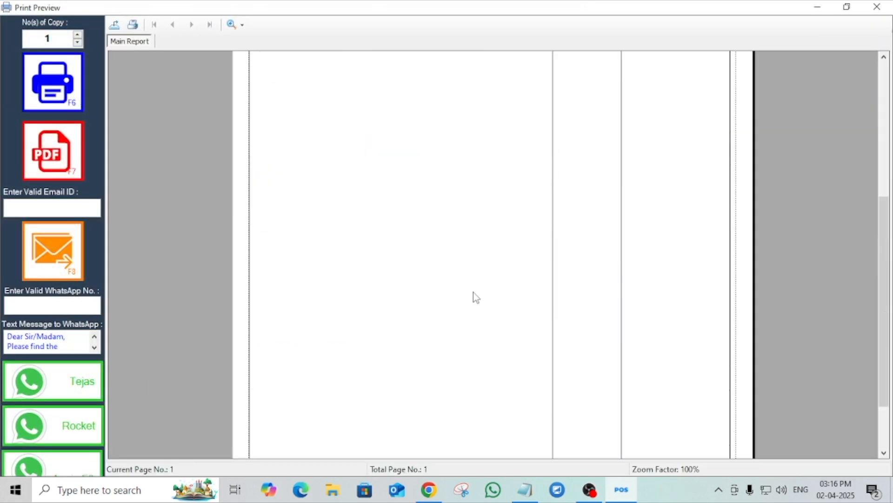
- Review the rent voucher's print preview, then close it and the voucher entry window
{"action": "scroll", "coordinate": [476, 297], "scroll_direction": "up", "scroll_amount": 5}
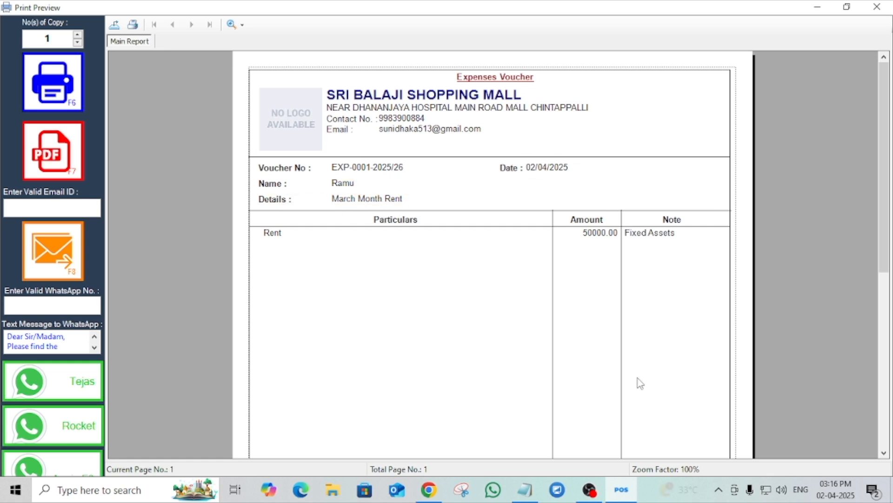
{"action": "left_click", "coordinate": [879, 7]}
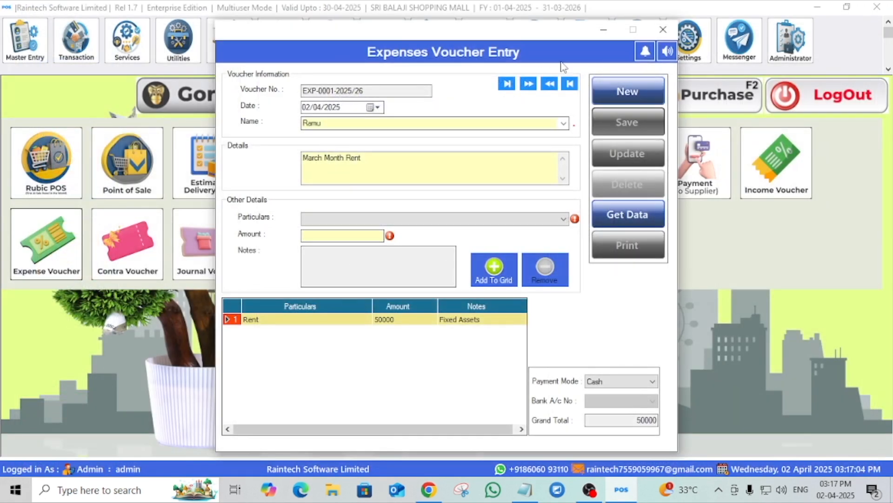
{"action": "left_click", "coordinate": [663, 31]}
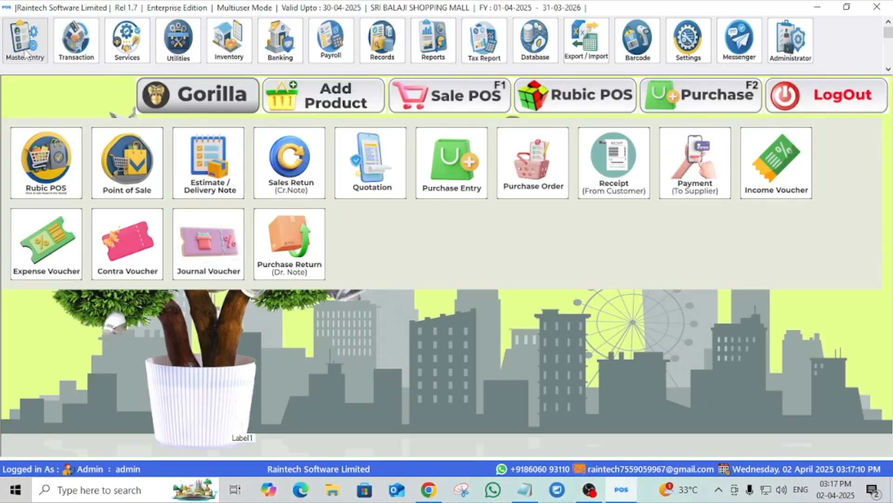
- Create a Petrol account head under the Expenses (Direct/Indirect) group and close the account head window
{"action": "left_click", "coordinate": [27, 52]}
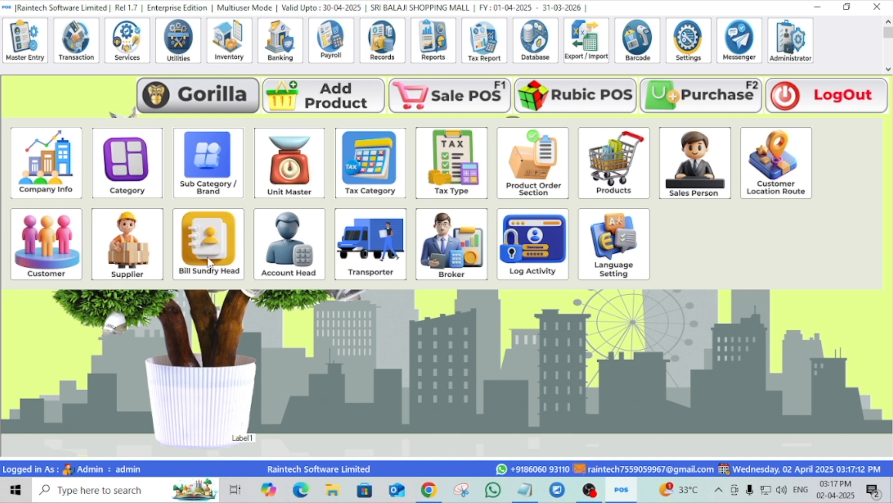
{"action": "left_click", "coordinate": [298, 249]}
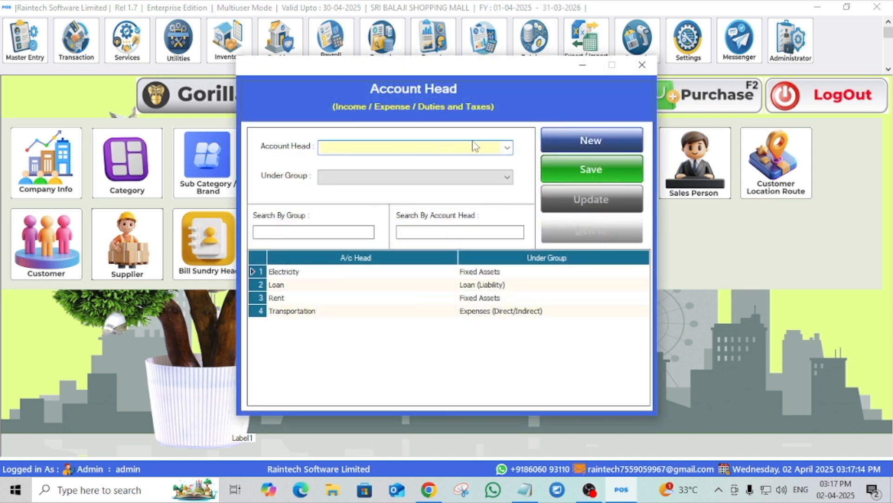
{"action": "left_click", "coordinate": [508, 147]}
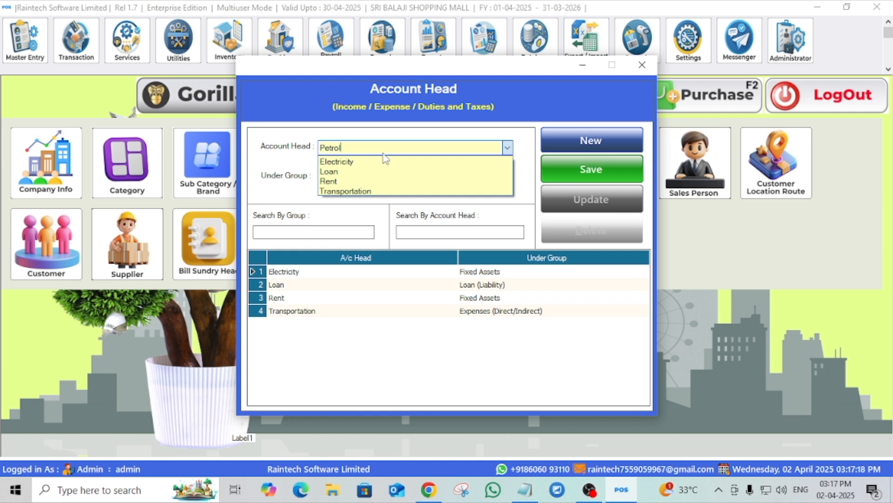
{"action": "left_click", "coordinate": [282, 160]}
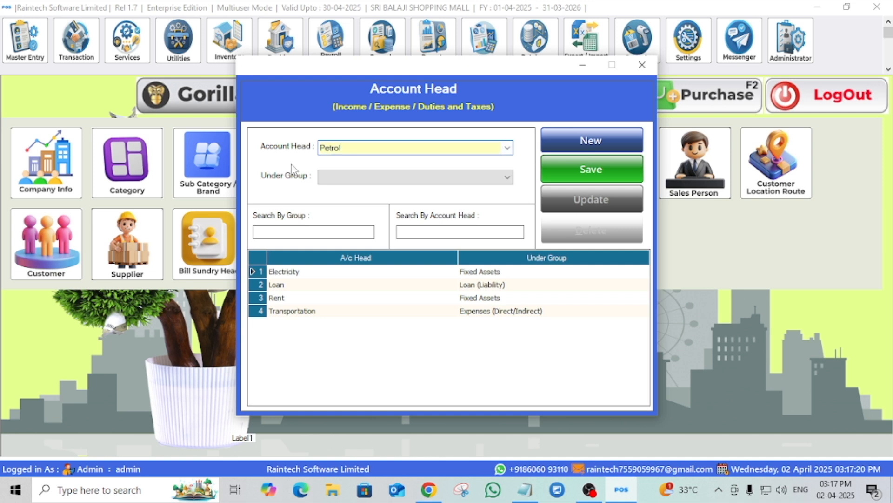
{"action": "left_click", "coordinate": [369, 182]}
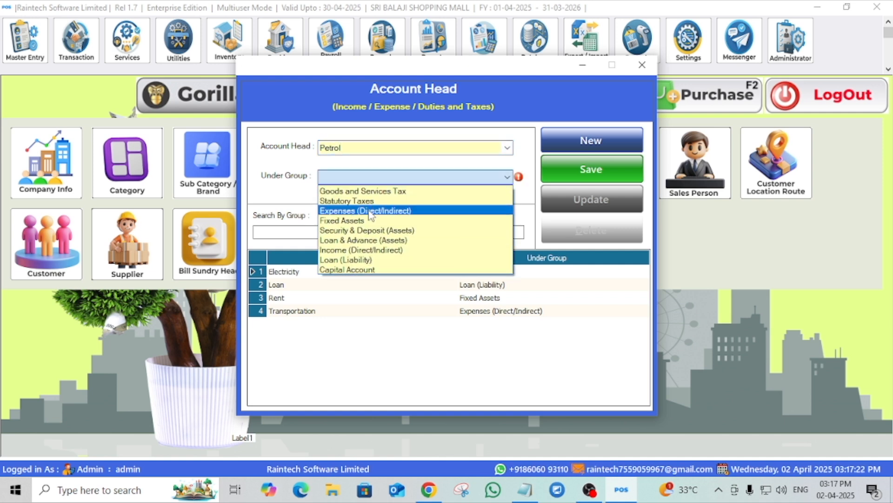
{"action": "left_click", "coordinate": [368, 210]}
{"action": "left_click", "coordinate": [622, 169]}
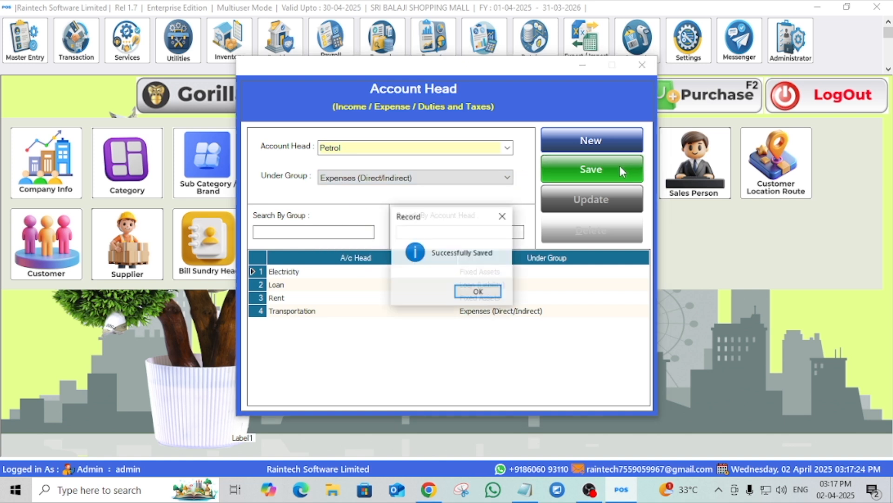
{"action": "left_click", "coordinate": [501, 292]}
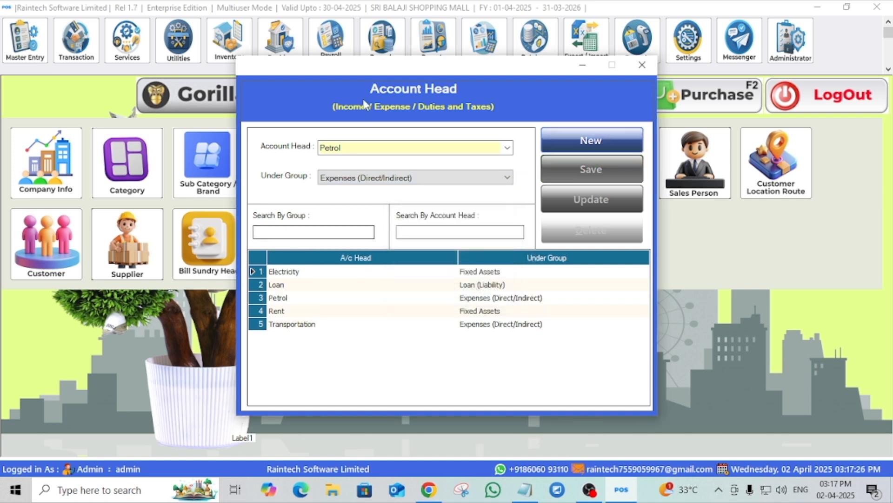
{"action": "left_click", "coordinate": [642, 66]}
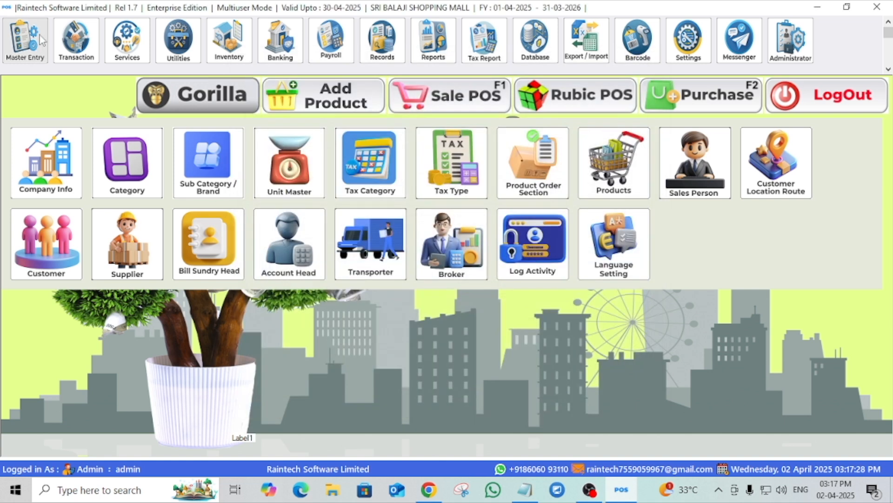
- Open a new Expense Voucher from the transactions and enter the payee's name
{"action": "left_click", "coordinate": [76, 41]}
{"action": "left_click", "coordinate": [33, 255]}
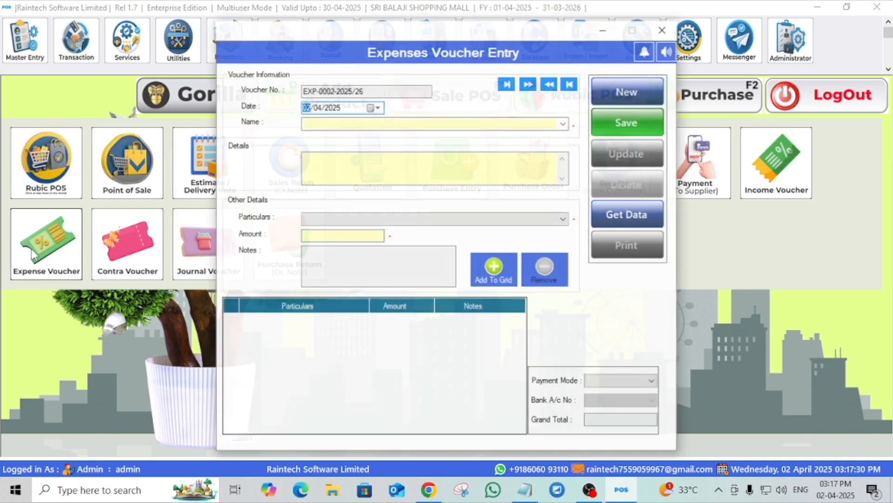
{"action": "left_click", "coordinate": [330, 121]}
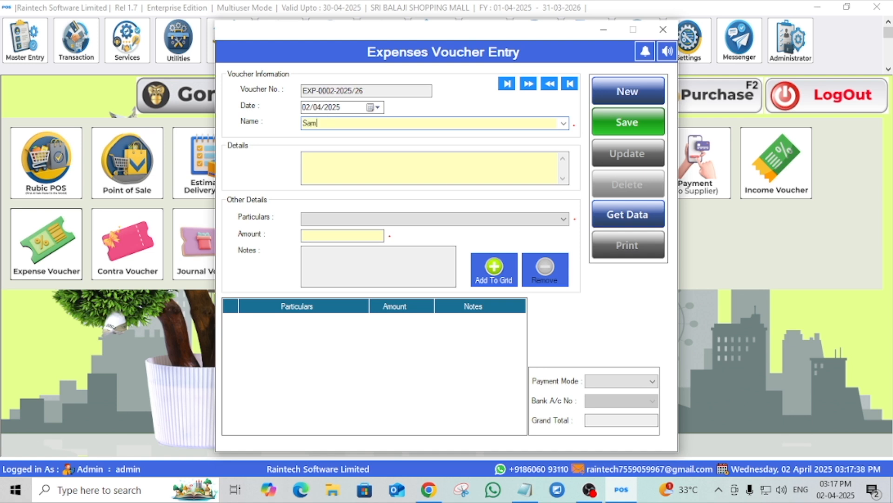
- Enter Pertol exp for the month of March 2025 as the voucher details
{"action": "left_click", "coordinate": [333, 160]}
{"action": "type", "text": "Pertol exp for te"}
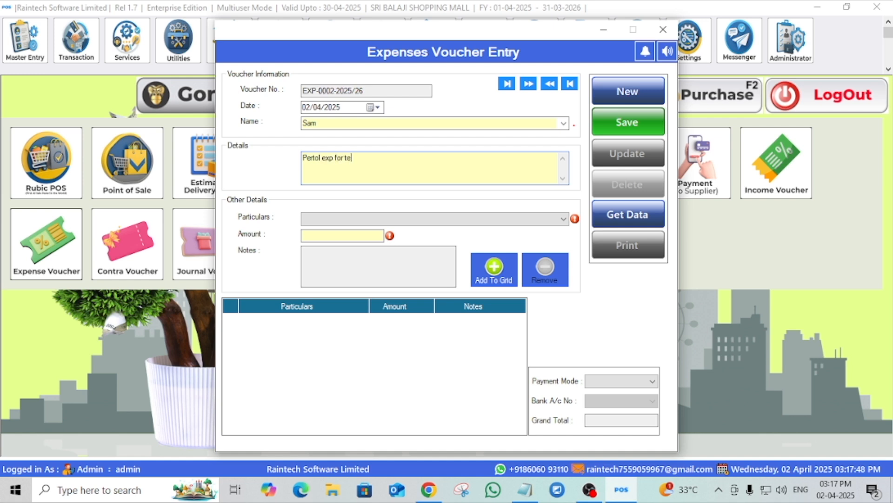
{"action": "key", "text": "BackSpace"}
{"action": "type", "text": "he month of March 2025"}
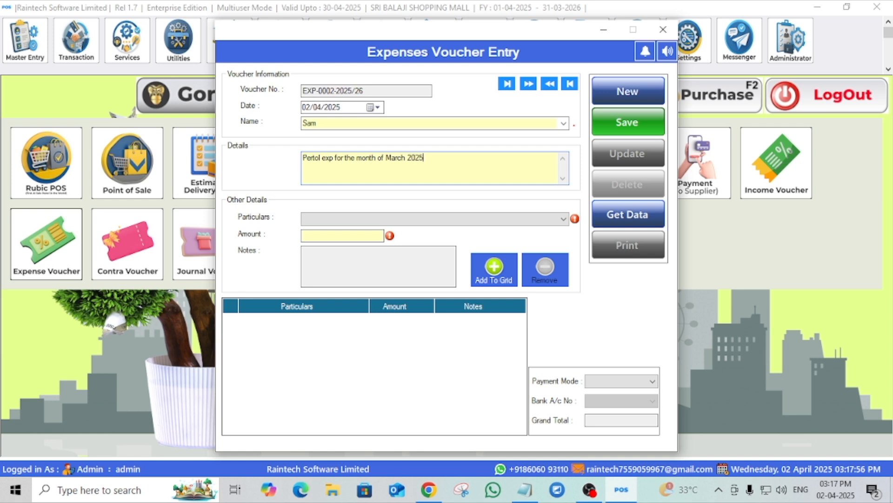
- Add a Petrol particulars line with an amount of 1500 to the voucher grid
{"action": "left_click", "coordinate": [326, 222]}
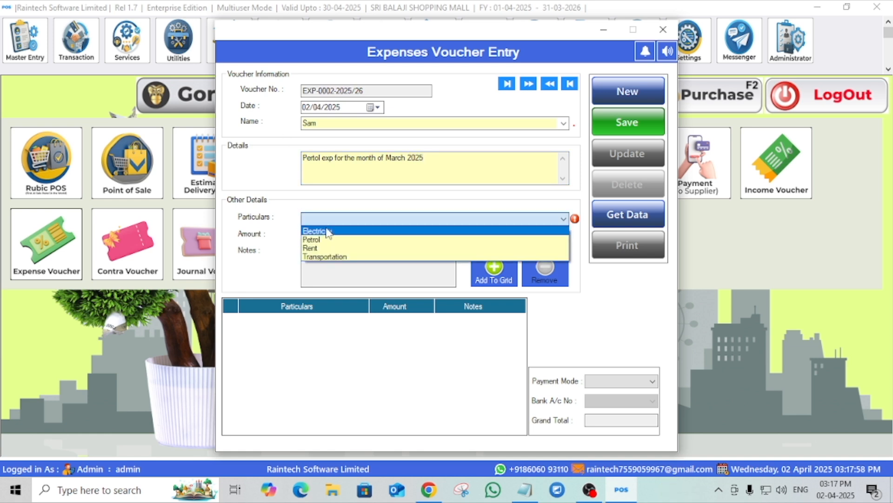
{"action": "left_click", "coordinate": [325, 237]}
{"action": "left_click", "coordinate": [325, 236]}
{"action": "type", "text": "1500"}
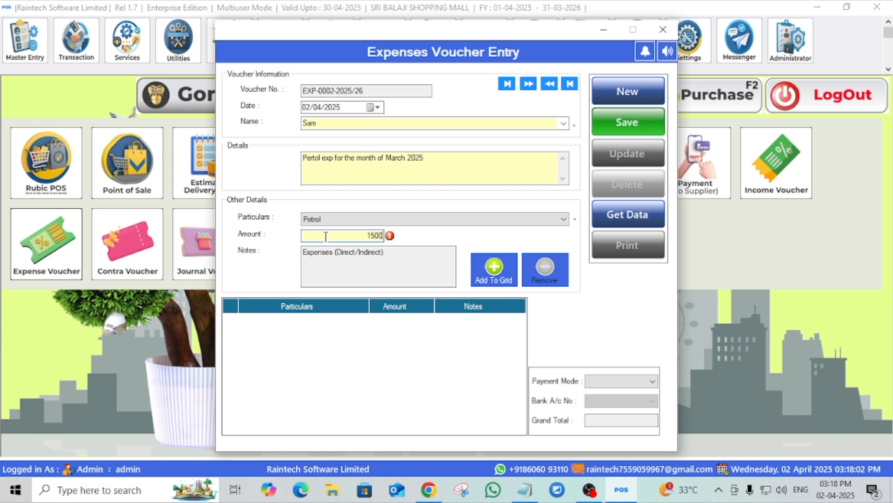
{"action": "left_click", "coordinate": [494, 272]}
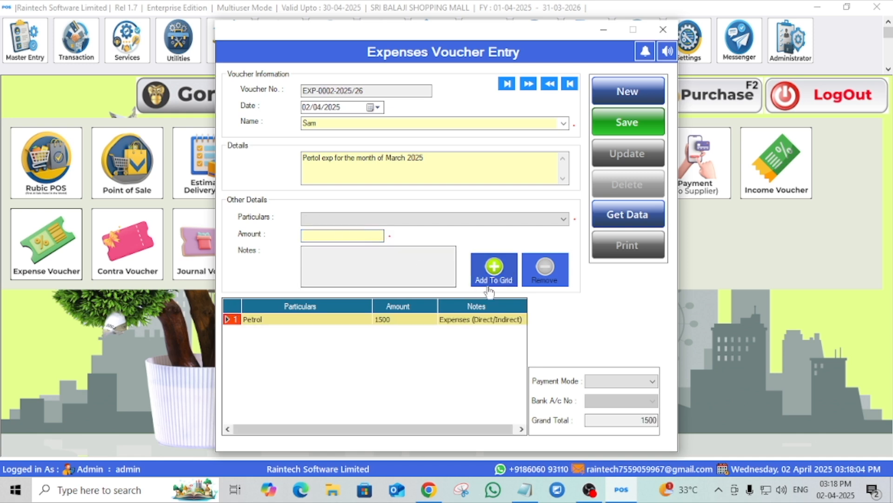
- Set the payment mode to Bank, pick the bank account, save the voucher, and open its print preview
{"action": "left_click", "coordinate": [650, 386]}
{"action": "left_click", "coordinate": [613, 401]}
{"action": "left_click", "coordinate": [622, 401]}
{"action": "left_click", "coordinate": [621, 411]}
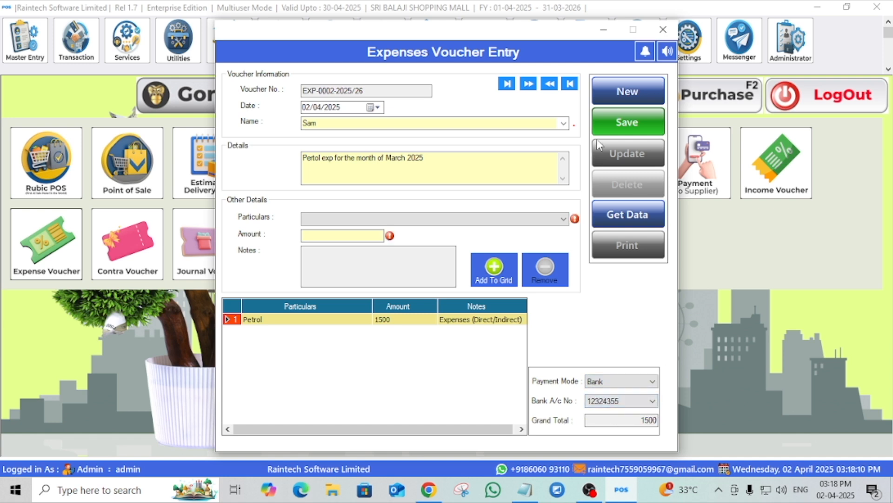
{"action": "left_click", "coordinate": [617, 121]}
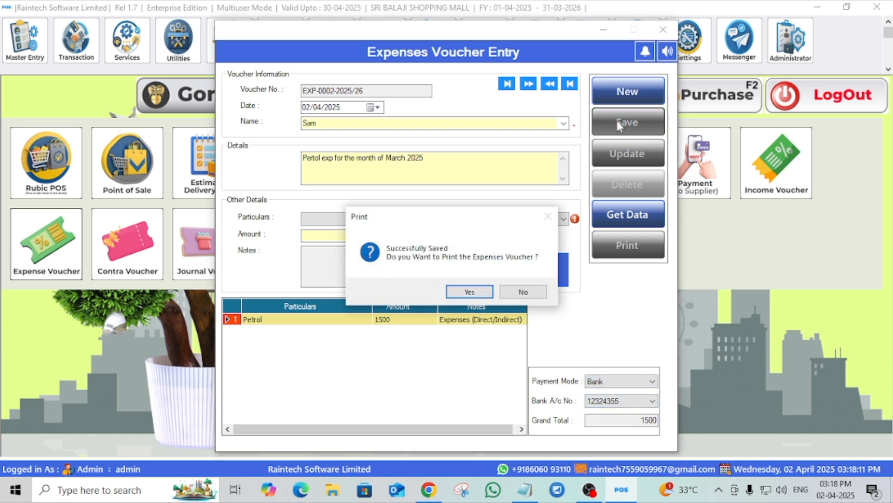
{"action": "left_click", "coordinate": [470, 289]}
- Review the petrol voucher's print preview, then close it and the voucher entry window
{"action": "scroll", "coordinate": [467, 279], "scroll_direction": "down", "scroll_amount": 5}
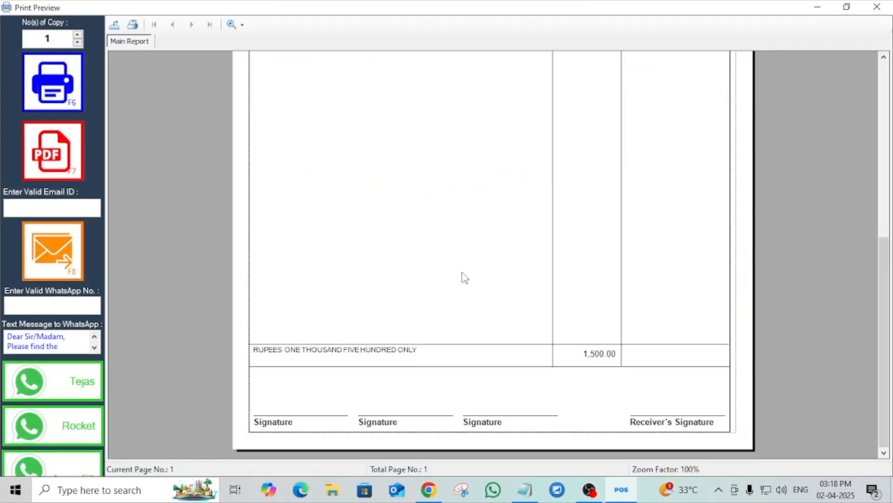
{"action": "scroll", "coordinate": [465, 278], "scroll_direction": "up", "scroll_amount": 5}
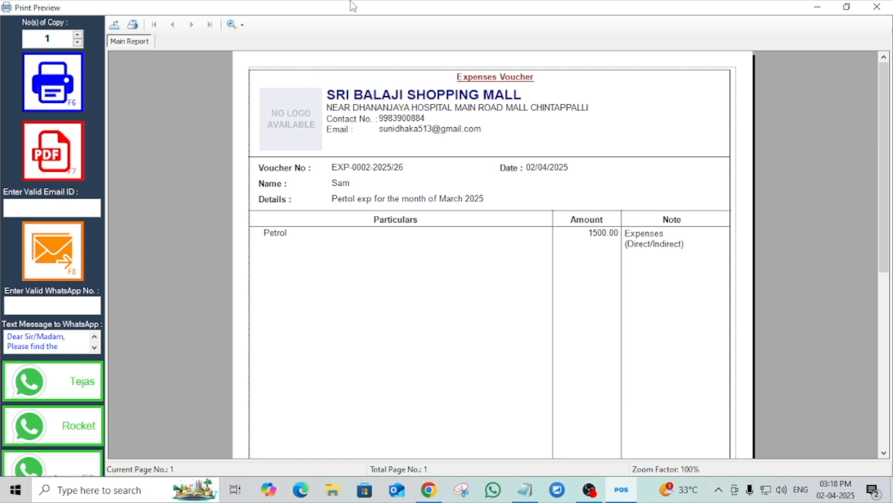
{"action": "left_click", "coordinate": [878, 9]}
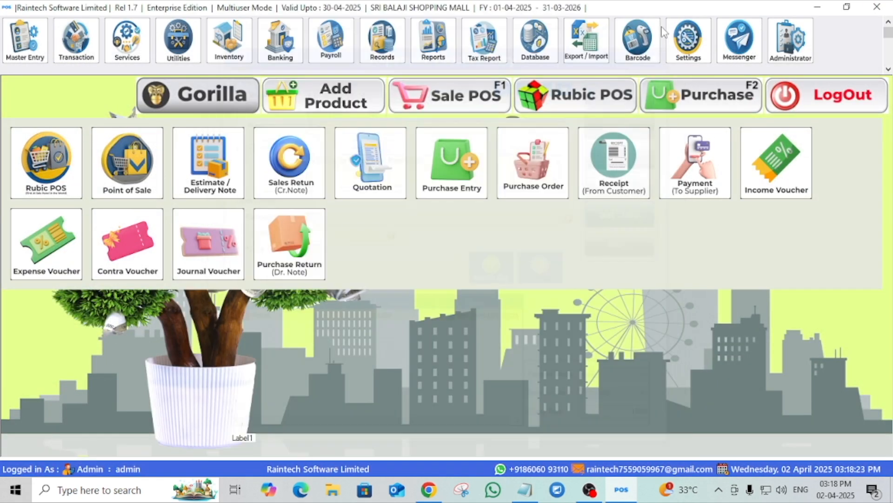
{"action": "left_click", "coordinate": [663, 29]}
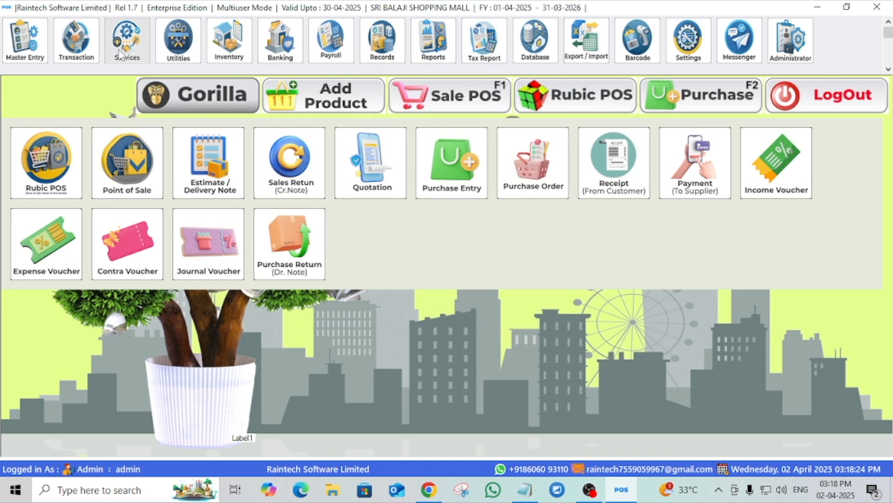
{"action": "left_click", "coordinate": [79, 46]}
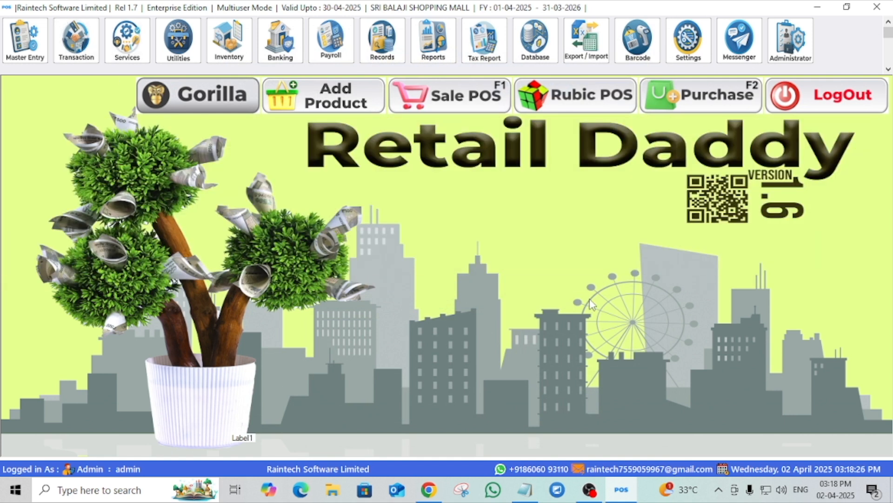